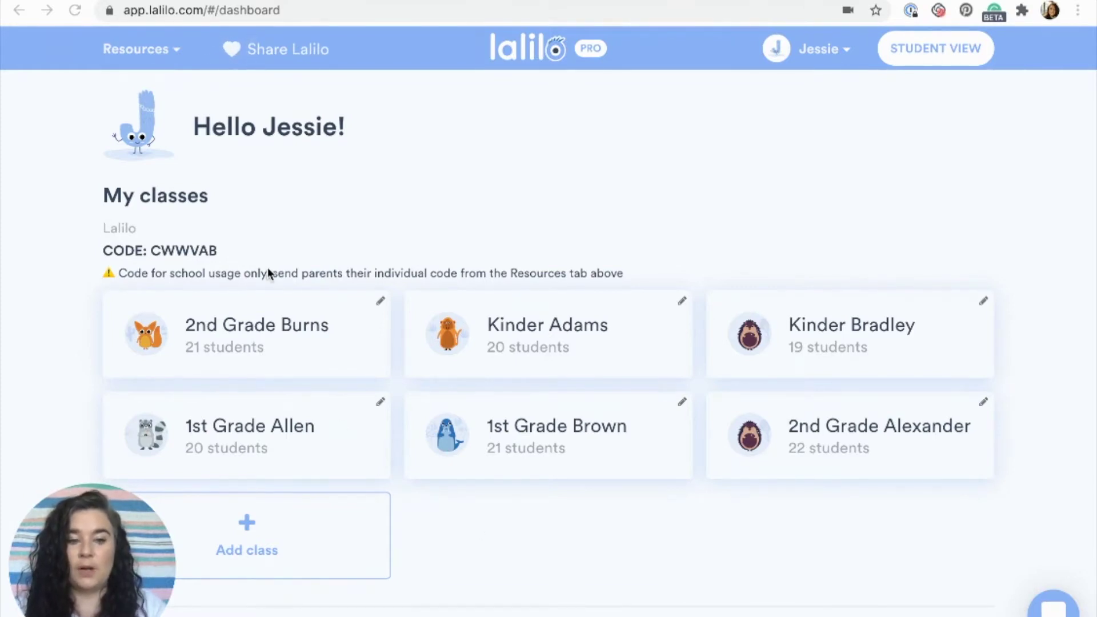
Open the Kindergarten Scope & Sequence document from the Resources menu.
click(150, 52)
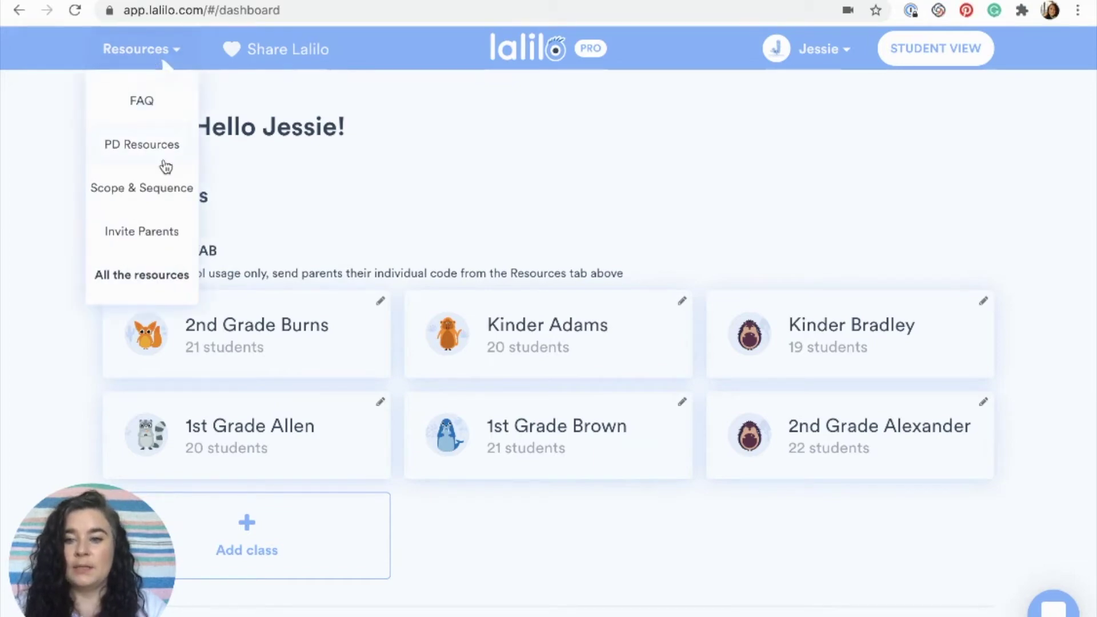
click(166, 198)
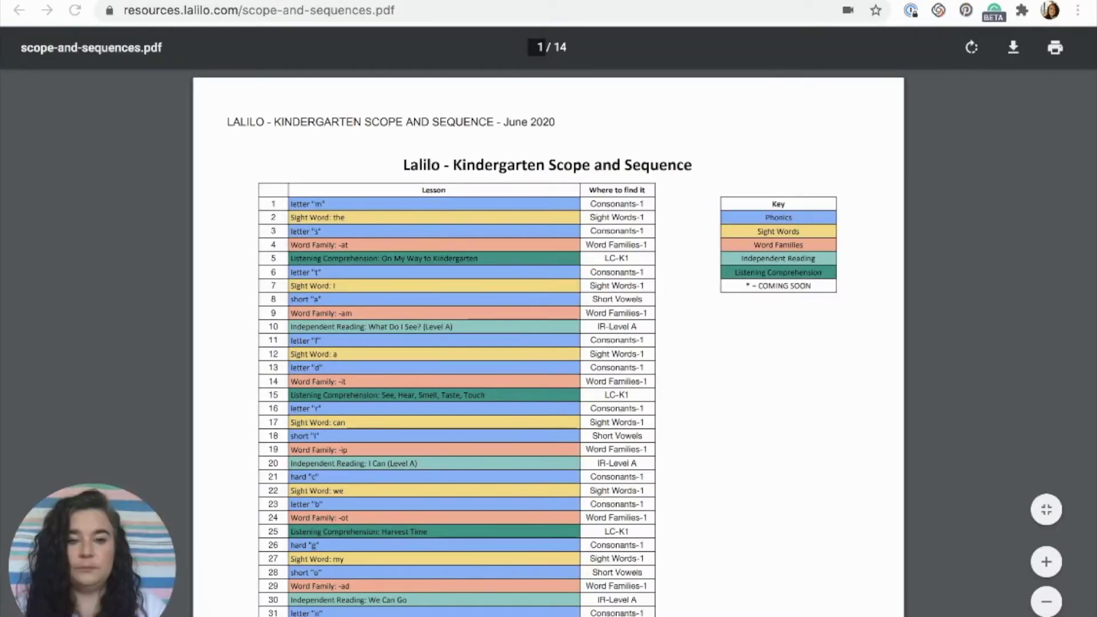